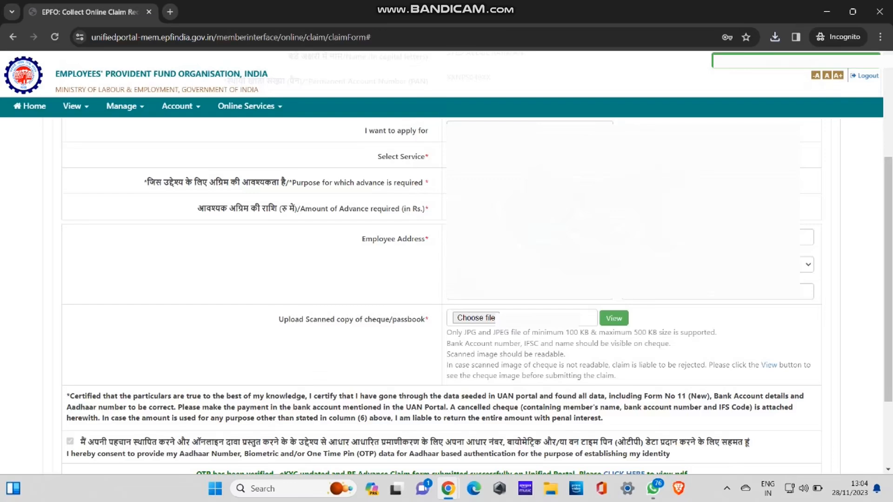
scroll(447, 279, "down", 2)
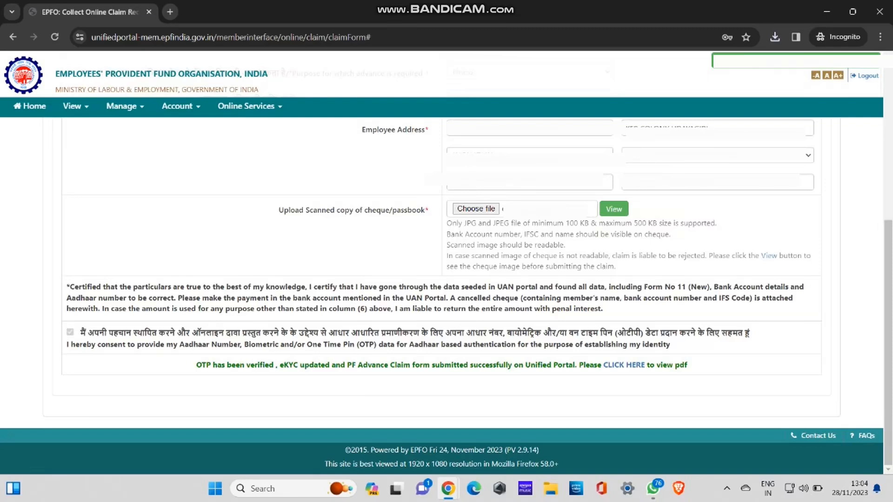
scroll(447, 280, "up", 2)
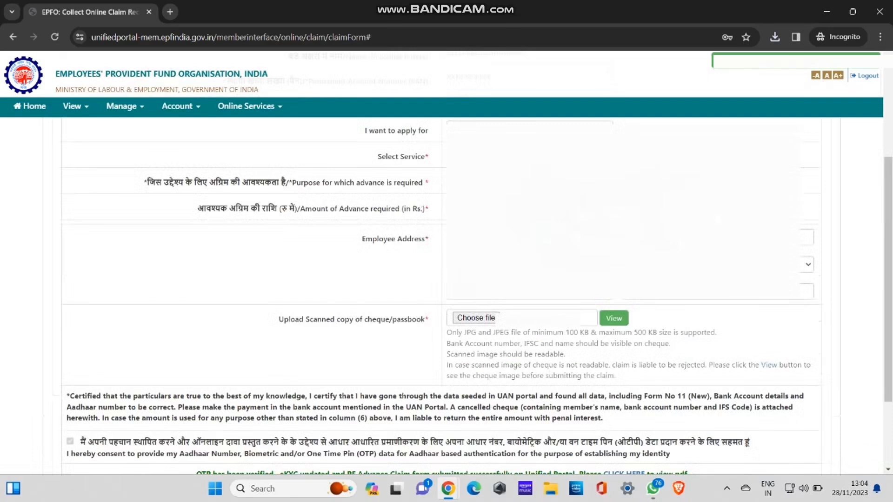